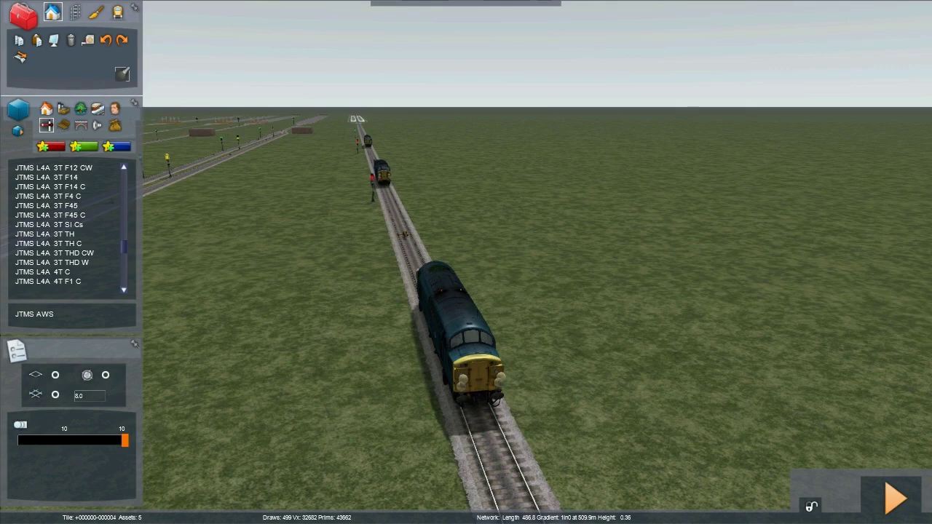
# Examine the single track's junction and the three terminus platform roads beyond the existing signals
pyautogui.moveTo(386, 473); pyautogui.dragTo(281, 323, button='right')
pyautogui.press('Up')
pyautogui.press('Up')
pyautogui.press('Up')
pyautogui.press('Up')
pyautogui.press('Up')
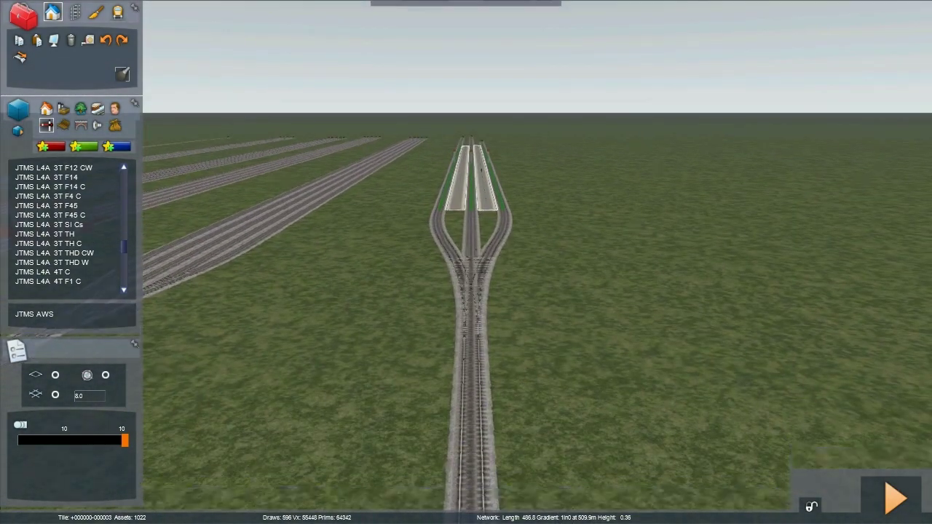
pyautogui.press('Up')
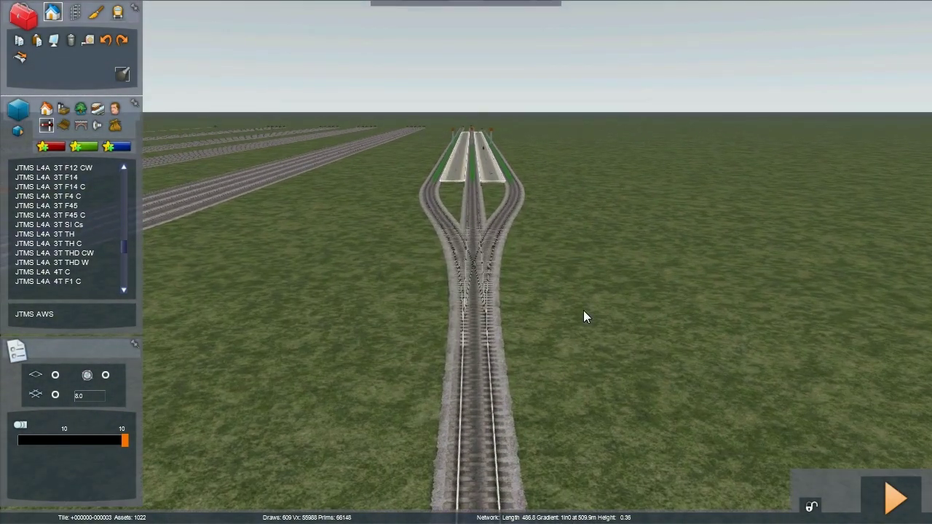
pyautogui.press('Up')
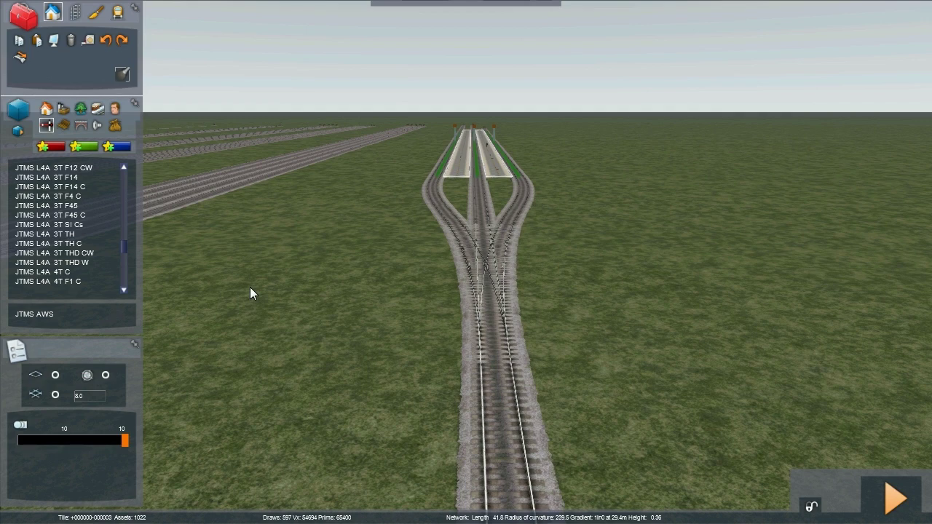
pyautogui.press('Down')
pyautogui.press('Down')
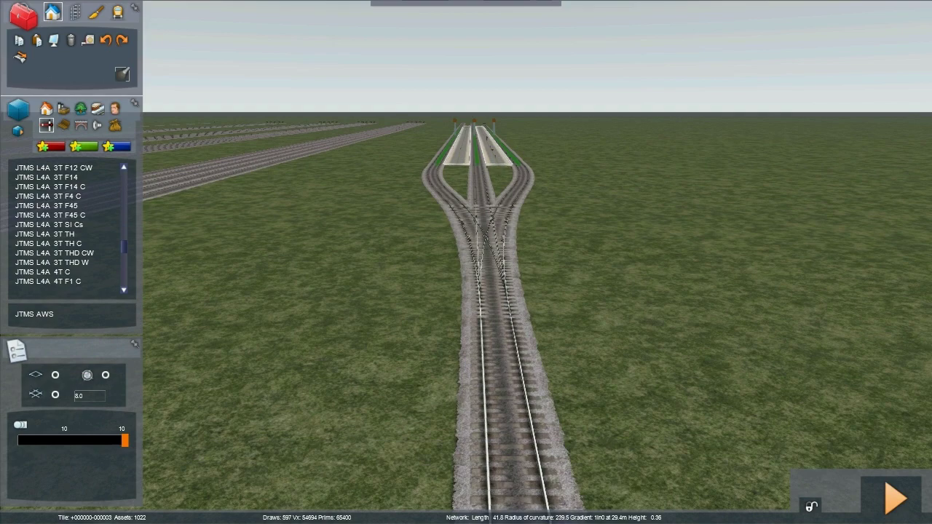
pyautogui.press('Up')
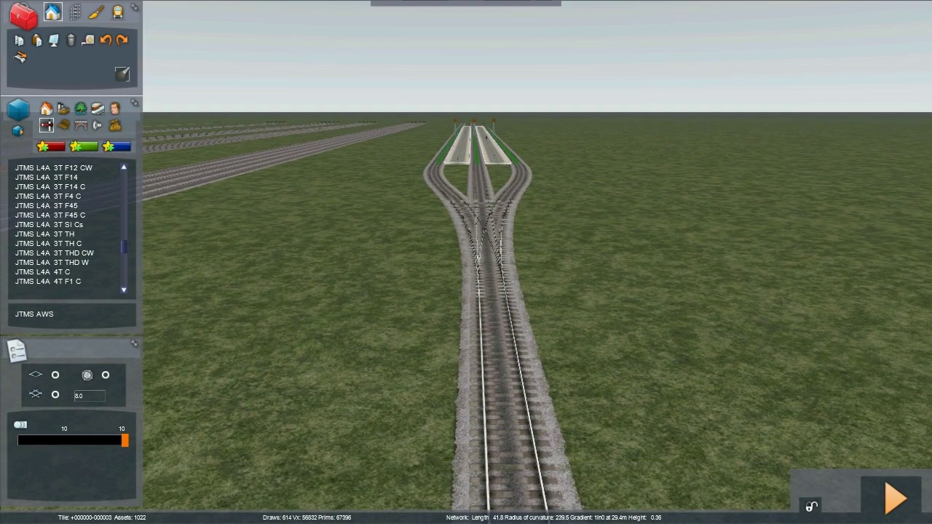
pyautogui.press('Up')
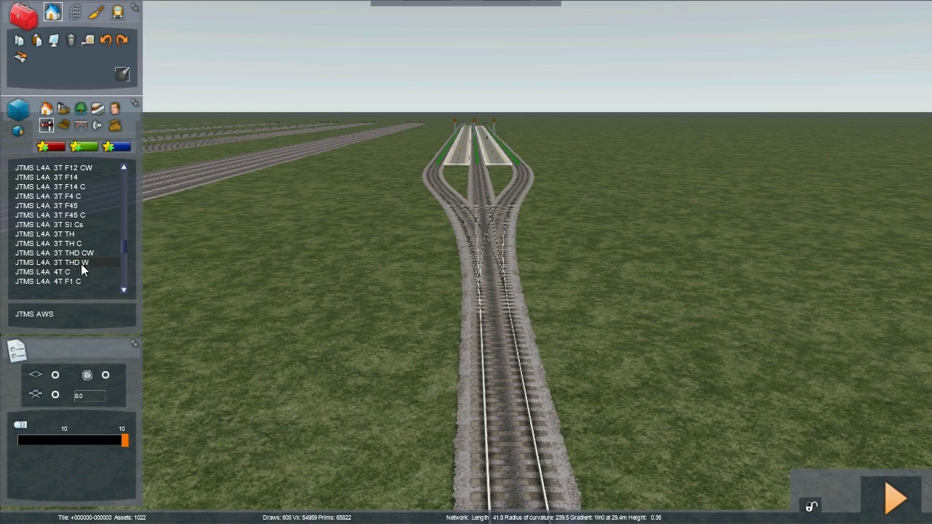
# Place a JTMS L4A 3T THD W signal before the junction, with its links on the approach track and the three platform roads
pyautogui.click(81, 263)
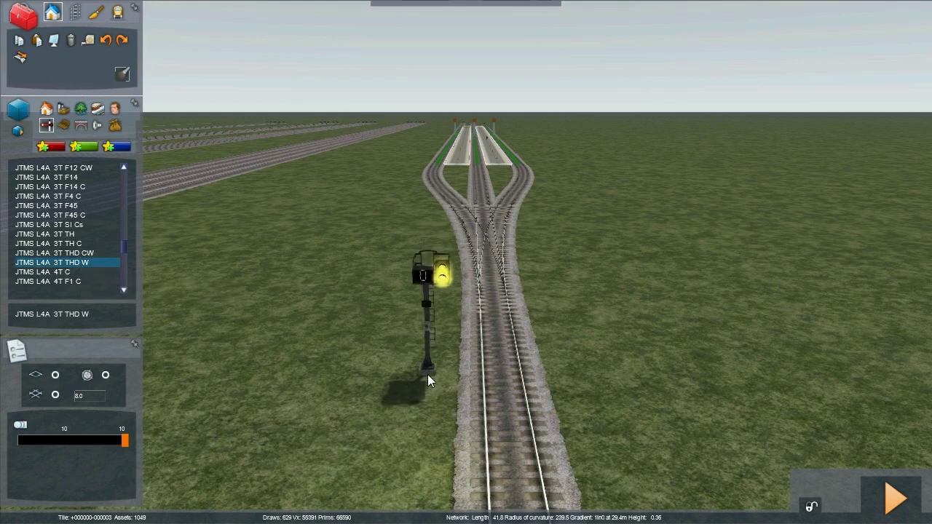
pyautogui.click(414, 402)
pyautogui.click(414, 403)
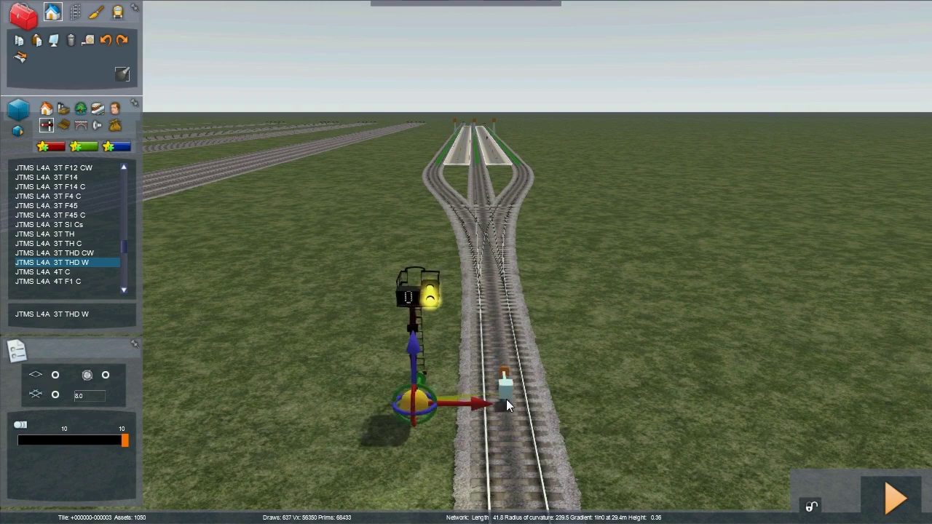
pyautogui.click(506, 402)
pyautogui.moveTo(505, 402); pyautogui.dragTo(478, 386, button='right')
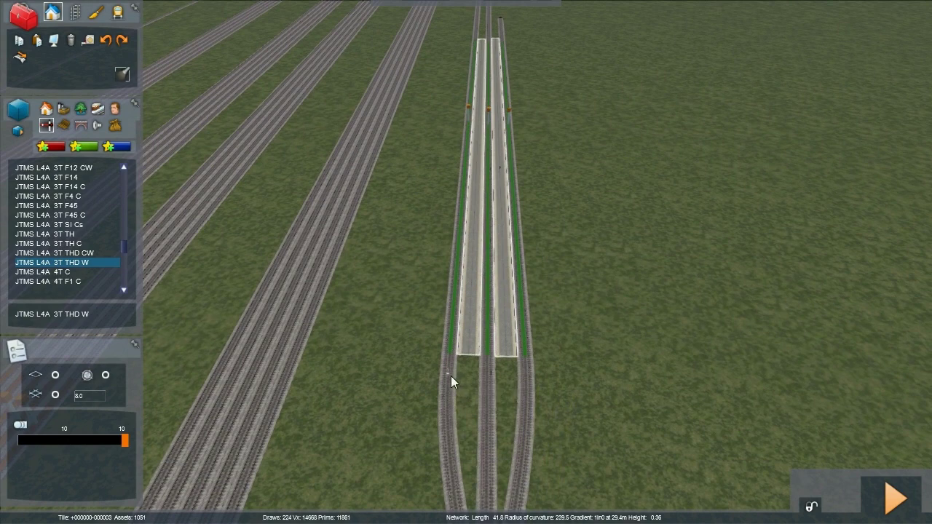
pyautogui.click(528, 377)
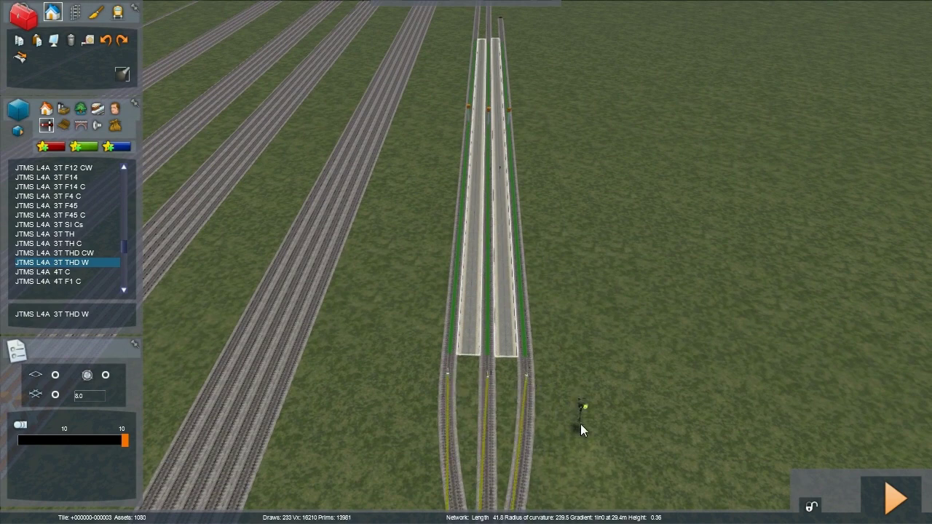
# Set the new signal's route indications to 1, 2 and 3 for its three links and its number plate to S007 4
pyautogui.press('Down')
pyautogui.scroll(5, 580, 424)
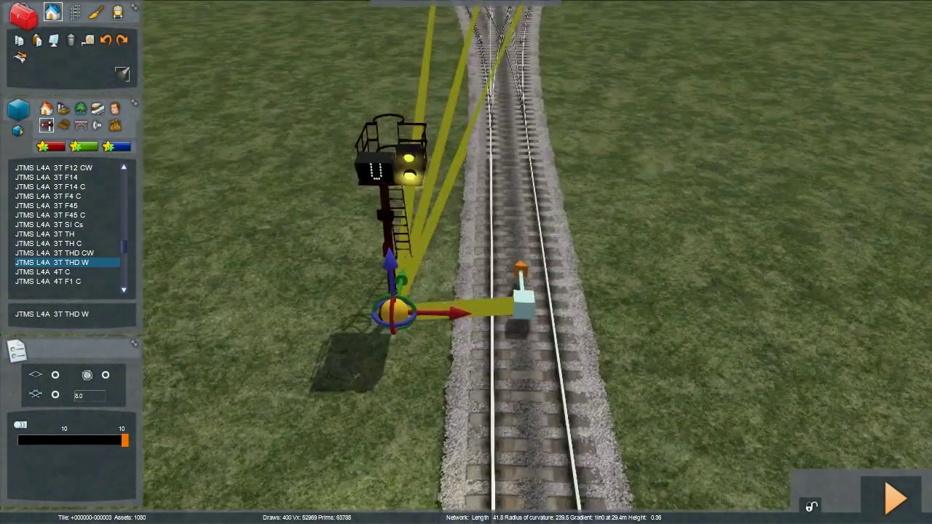
pyautogui.moveTo(580, 424); pyautogui.dragTo(591, 425, button='right')
pyautogui.rightClick(591, 424)
pyautogui.click(358, 189)
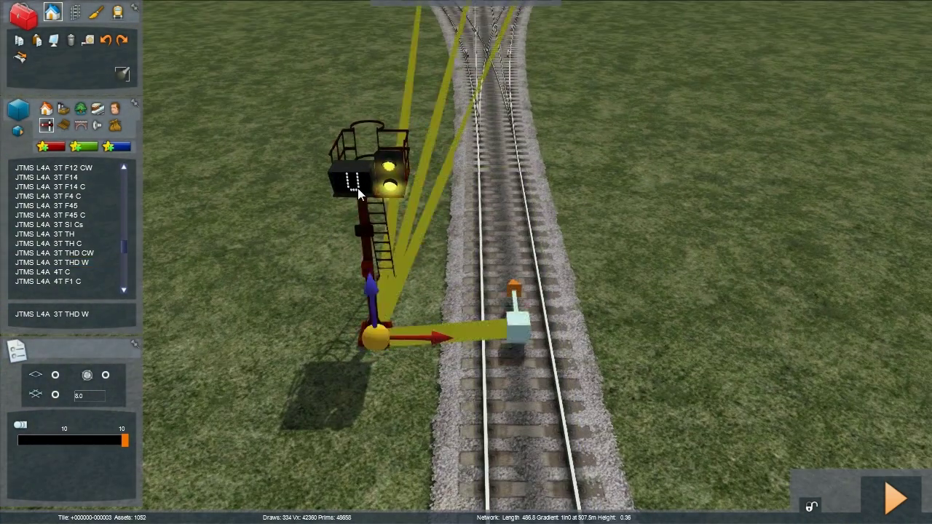
pyautogui.click(357, 188)
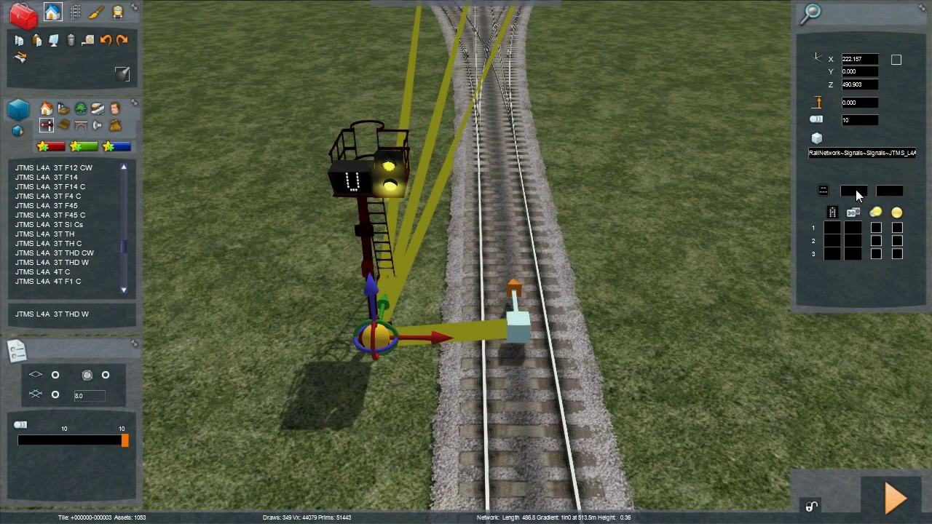
pyautogui.click(832, 227)
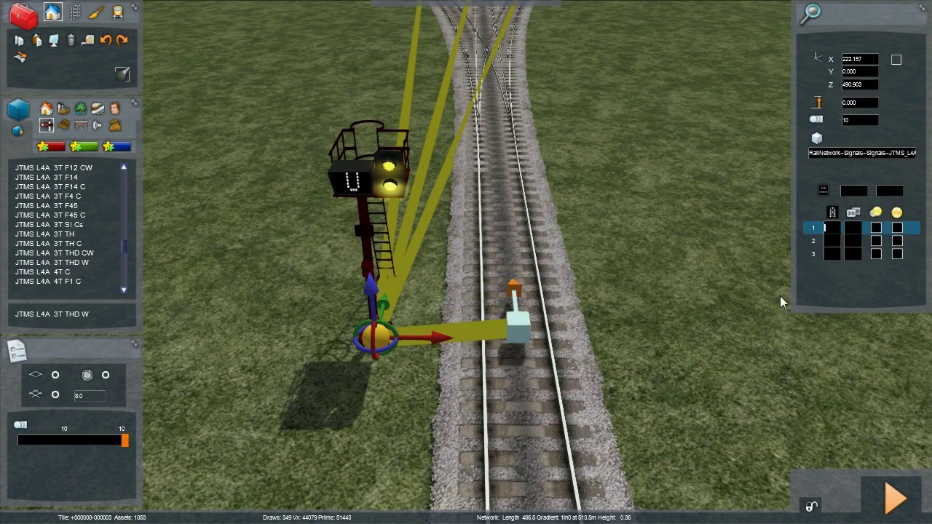
pyautogui.click(835, 240)
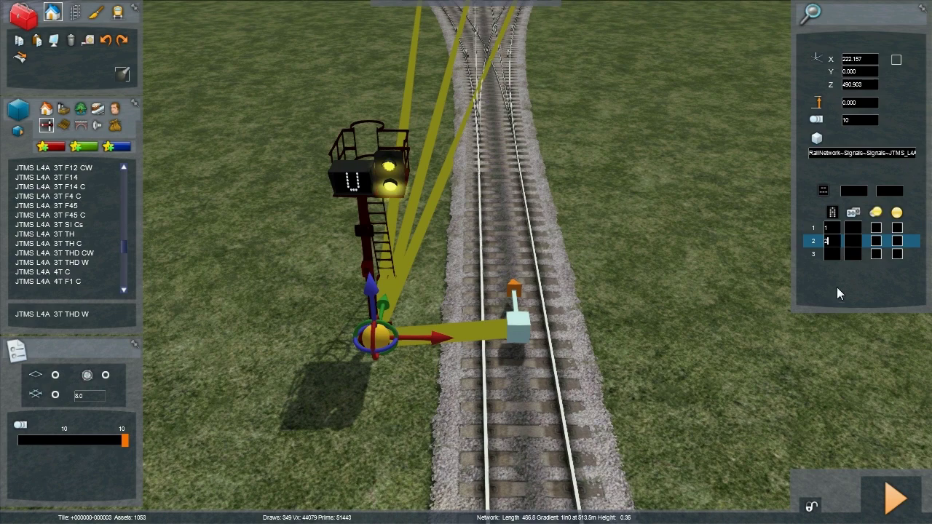
pyautogui.click(832, 255)
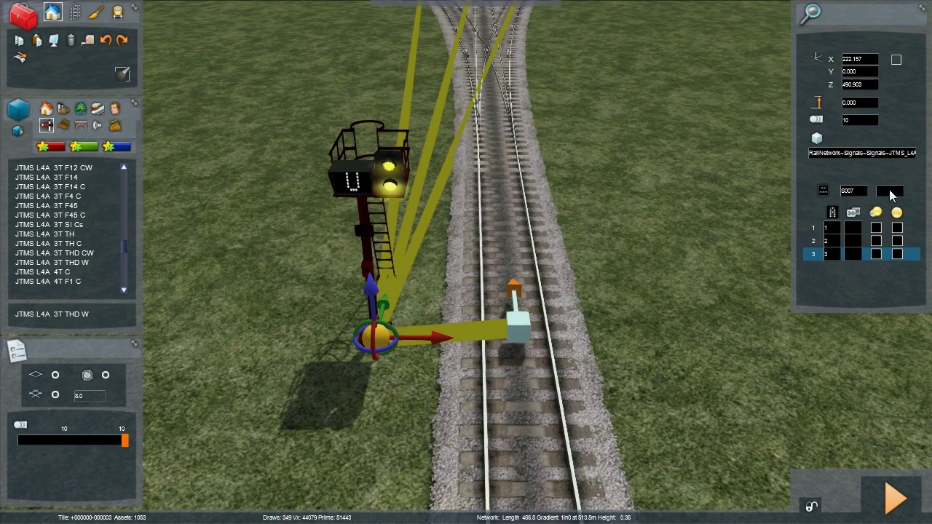
pyautogui.moveTo(680, 222)
pyautogui.mouseDown(button='right')
pyautogui.moveTo(675, 156)
pyautogui.moveTo(669, 223)
pyautogui.moveTo(683, 236)
pyautogui.moveTo(676, 232)
pyautogui.mouseUp(button='right')
pyautogui.press('Up')
pyautogui.press('Left')
pyautogui.press('Down')
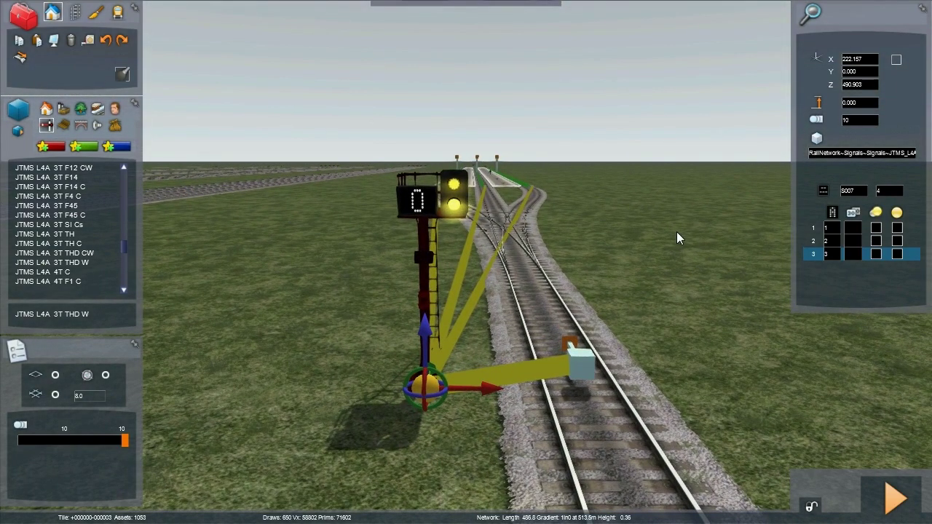
pyautogui.click(676, 231)
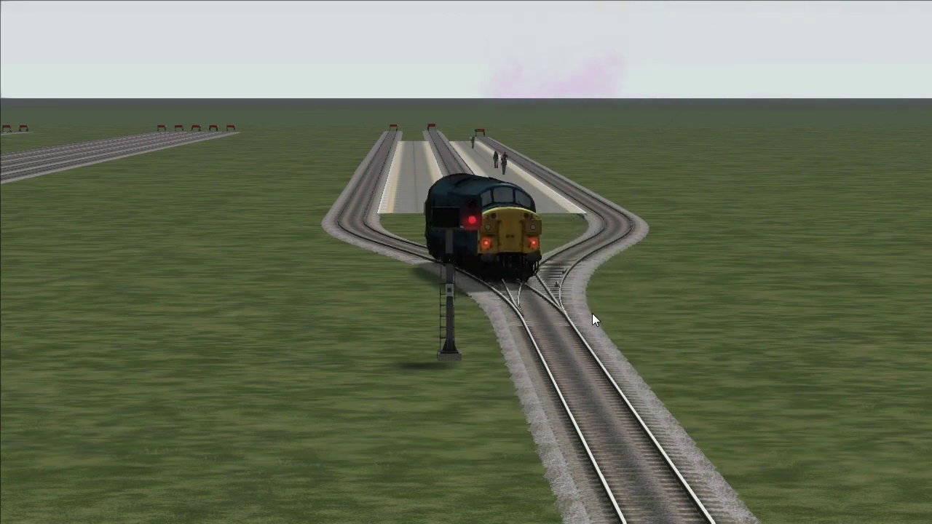
# Examine the new junction signal's aspect and route indicator up close with the first locomotive in the platform
pyautogui.scroll(-6, 611, 332)
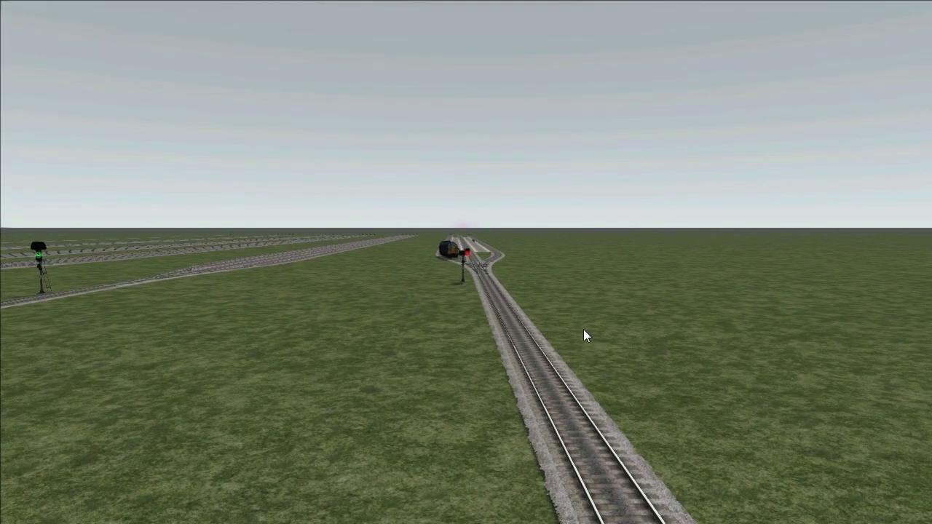
pyautogui.moveTo(579, 335); pyautogui.dragTo(590, 367, button='right')
pyautogui.press('Up')
pyautogui.press('Up')
pyautogui.press('Right')
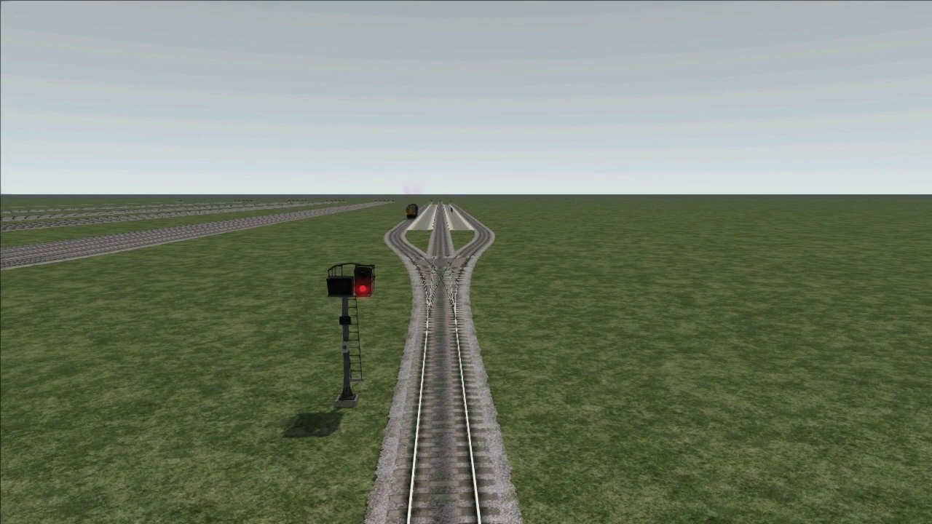
pyautogui.press('Left')
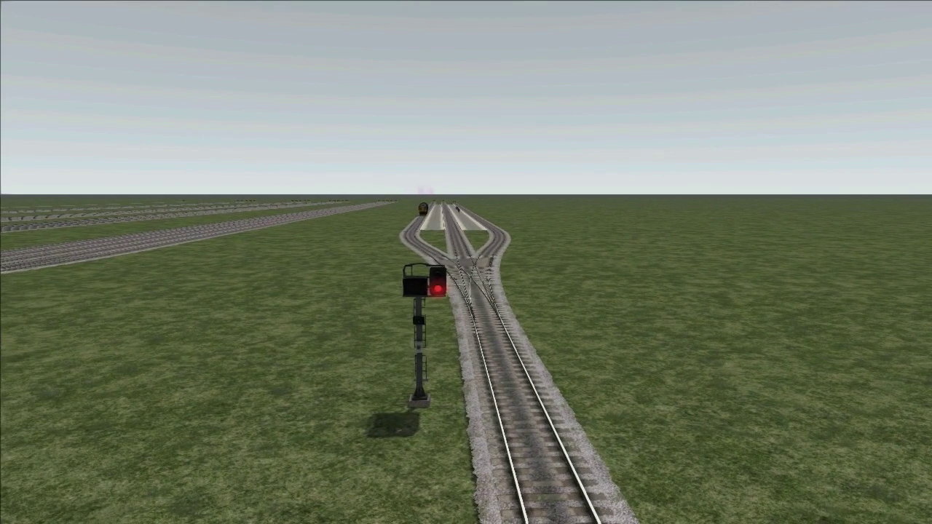
pyautogui.press('Left')
pyautogui.press('Up')
pyautogui.moveTo(575, 319); pyautogui.dragTo(575, 345, button='right')
pyautogui.press('Up')
pyautogui.press('Up')
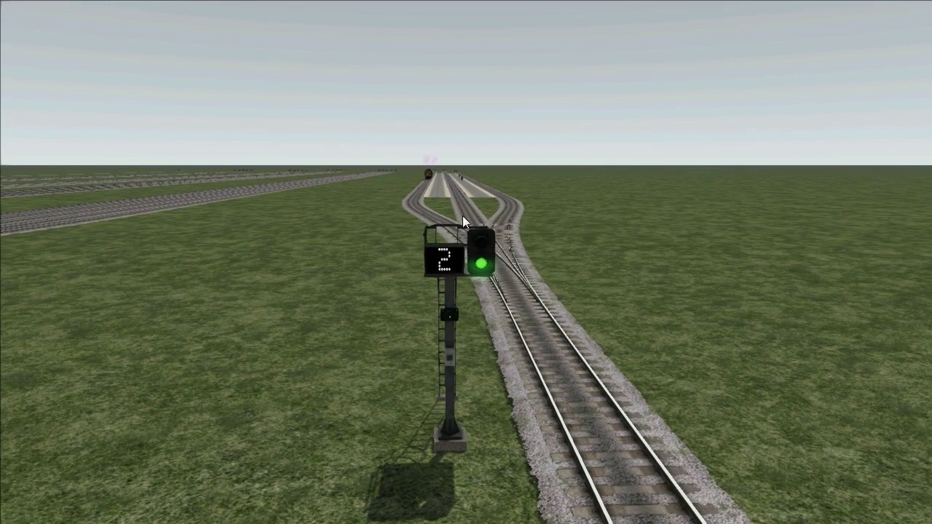
pyautogui.moveTo(571, 391); pyautogui.dragTo(530, 391, button='right')
pyautogui.press('Up')
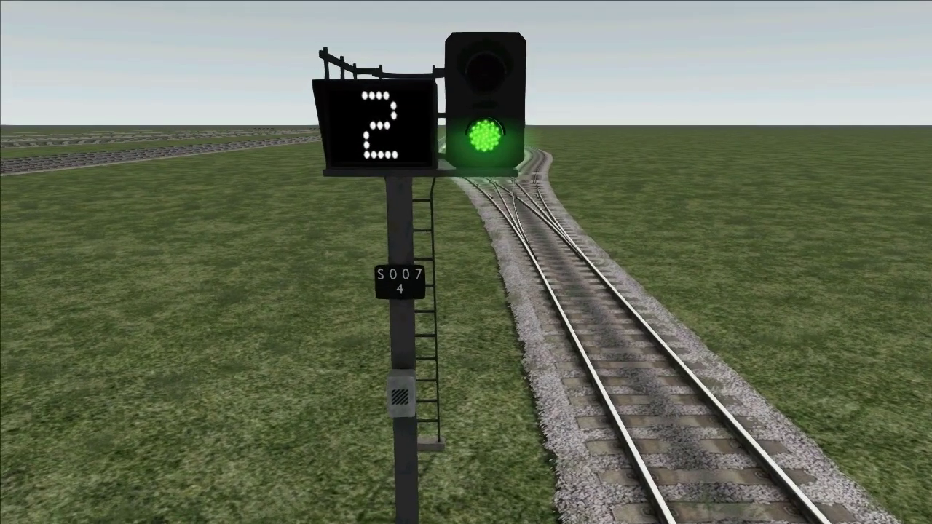
# Follow the next locomotives and examine the aspects of signal S007 3 and the junction signal as they pass
pyautogui.press('4')
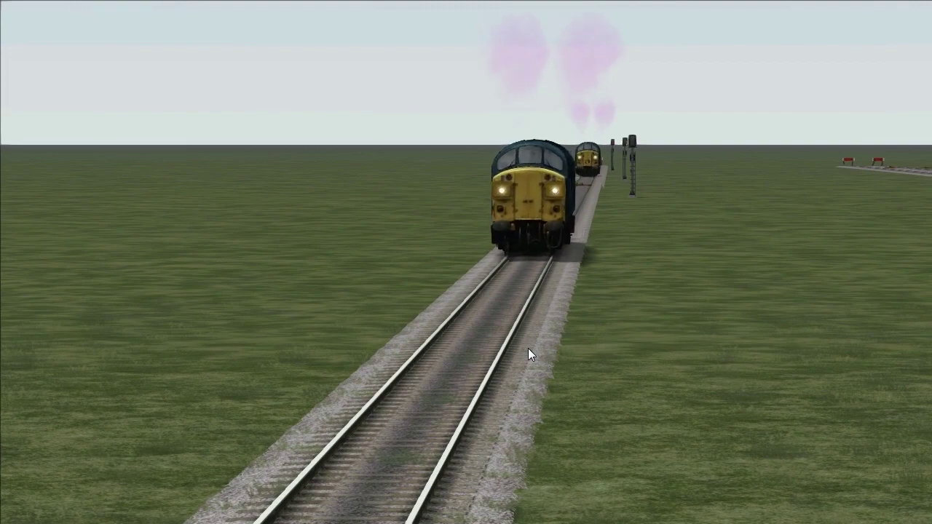
pyautogui.press('Down')
pyautogui.moveTo(528, 348); pyautogui.dragTo(420, 367, button='right')
pyautogui.press('Right')
pyautogui.press('Down')
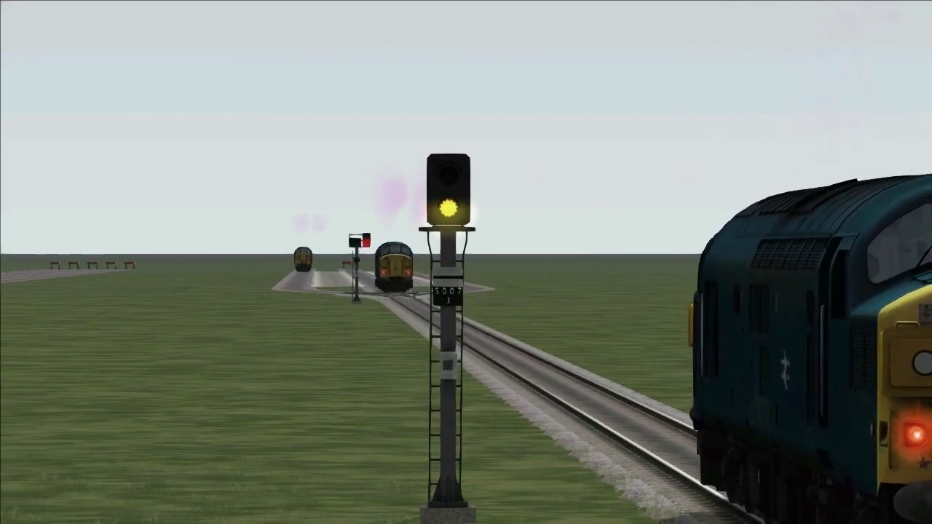
pyautogui.moveTo(424, 279); pyautogui.dragTo(434, 268, button='right')
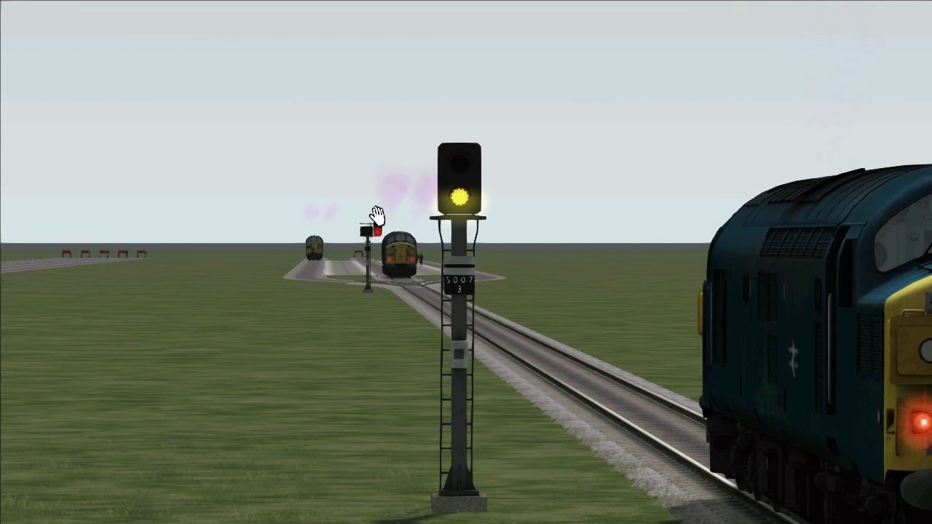
pyautogui.moveTo(519, 273); pyautogui.dragTo(463, 379, button='right')
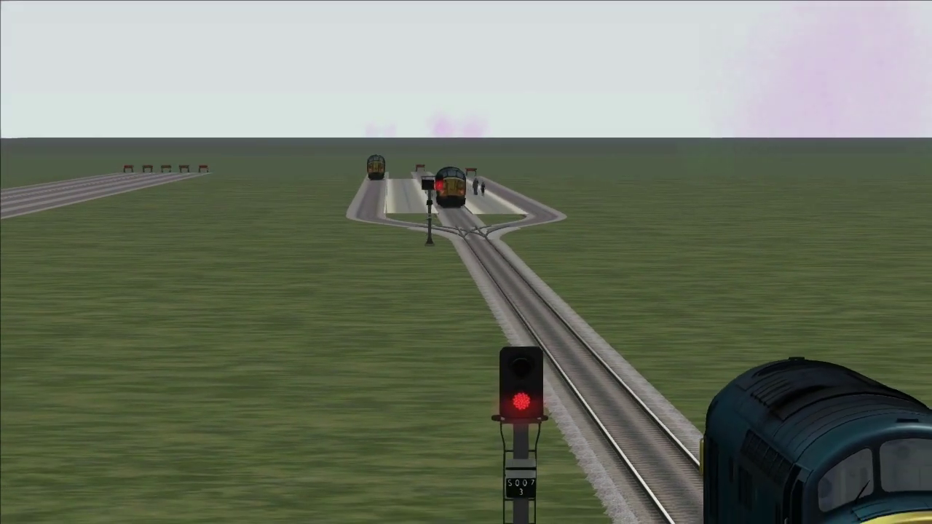
pyautogui.moveTo(467, 215); pyautogui.dragTo(467, 203, button='right')
pyautogui.moveTo(463, 253); pyautogui.dragTo(436, 226, button='right')
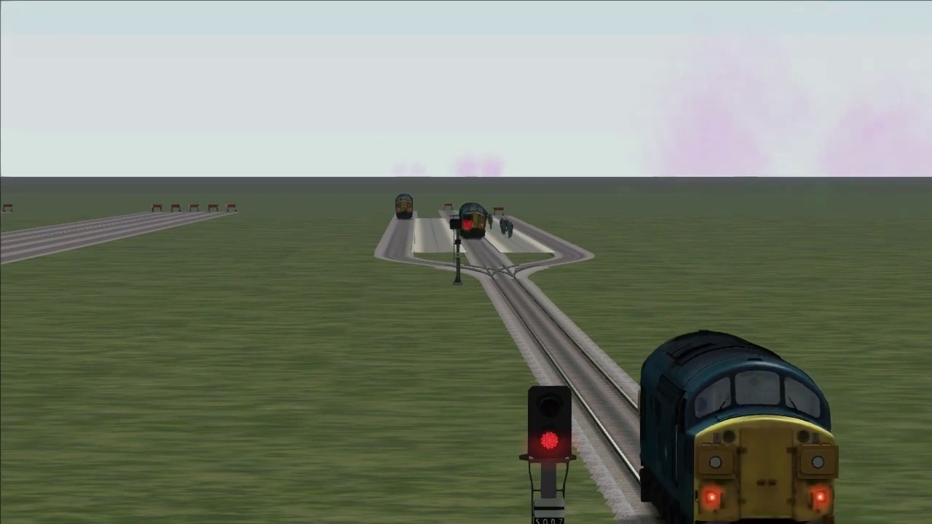